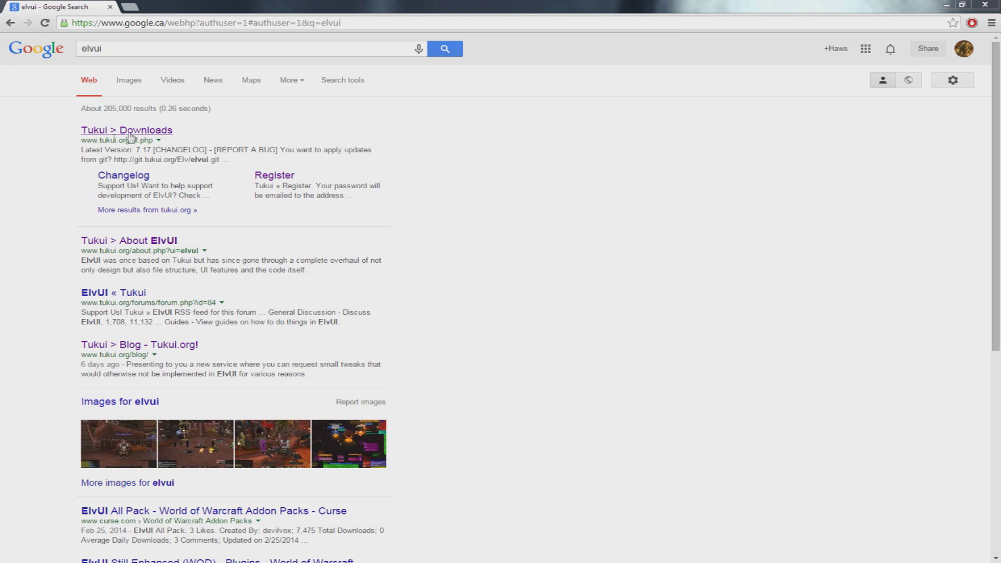
- Open Tukui's About ElvUI page from the Google results for 'elvui'
click(124, 242)
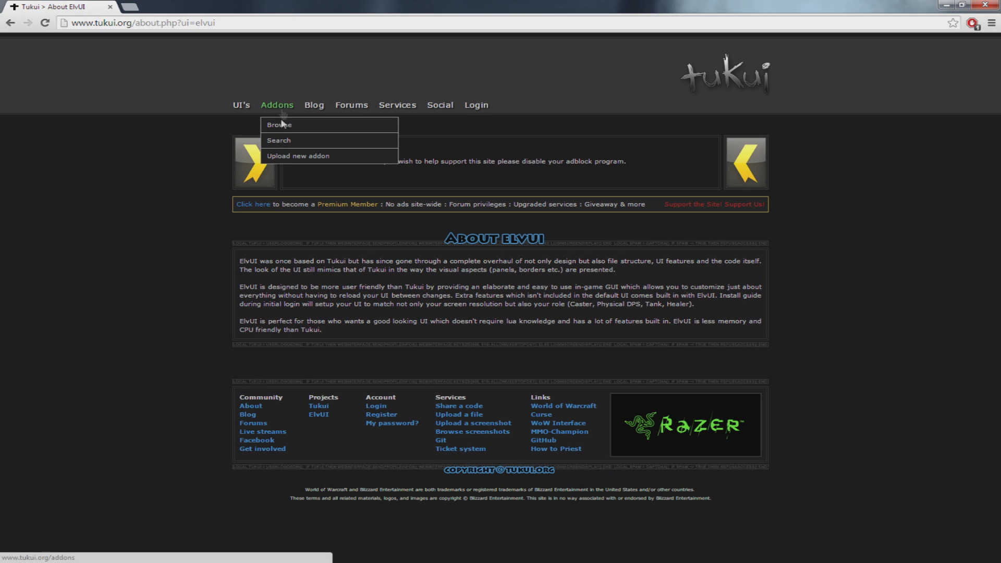
- Go from the About ElvUI page to Tukui's addon browsing page
mouse_move(277, 105)
right_click(289, 129)
click(263, 124)
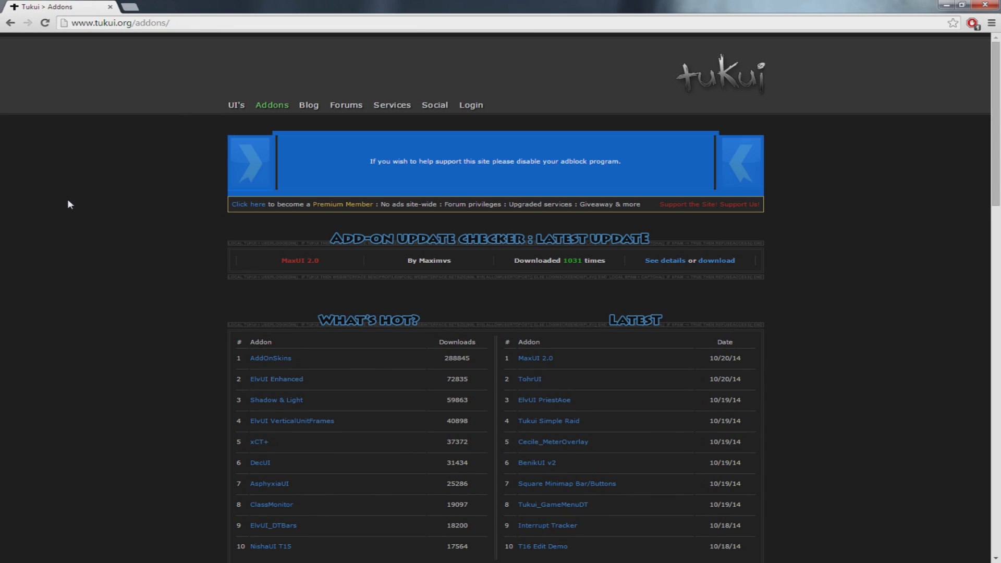
scroll(89, 194, down, 3)
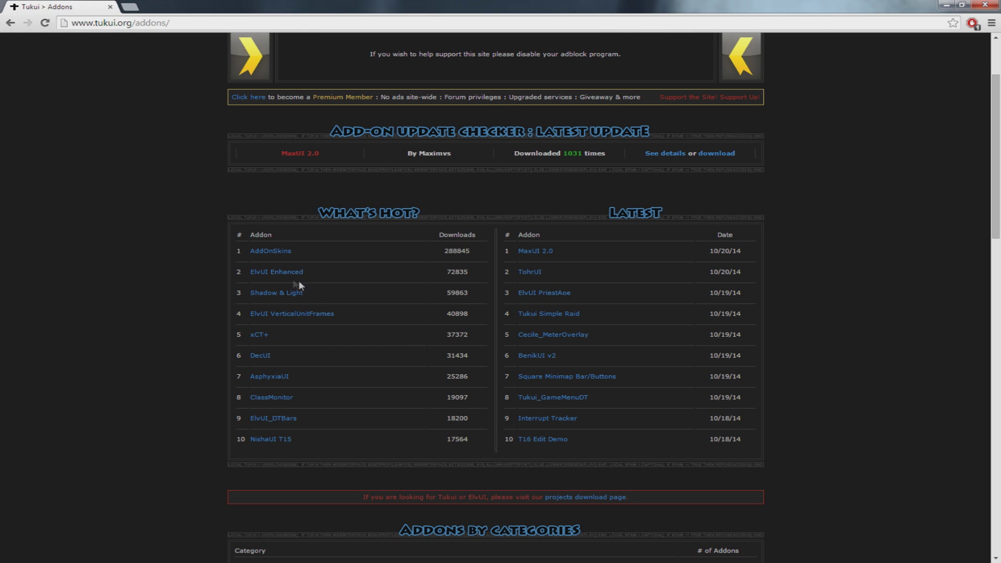
scroll(353, 266, up, 2)
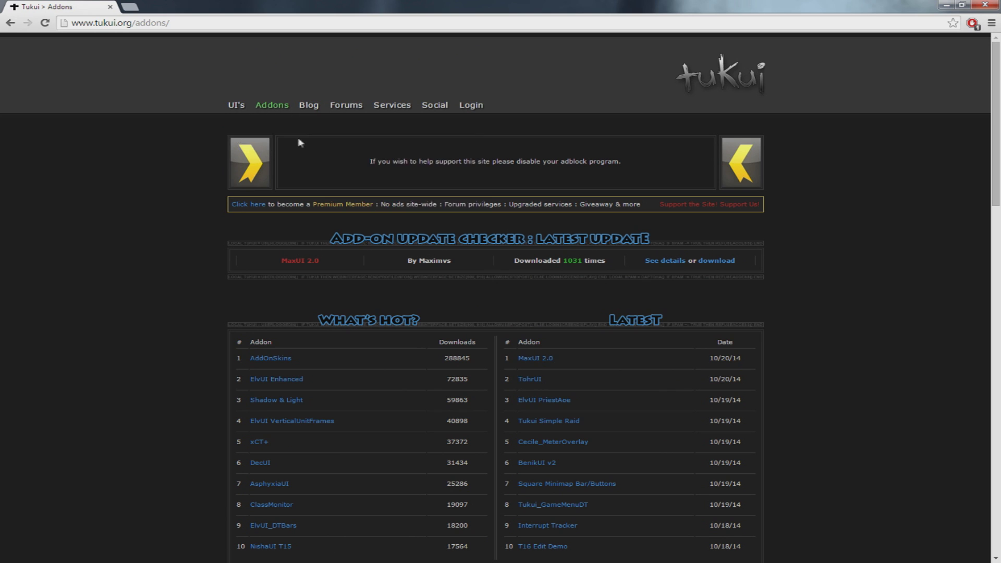
- Download elvui-7.17.zip from the ElvUI download page and open the archive
click(369, 141)
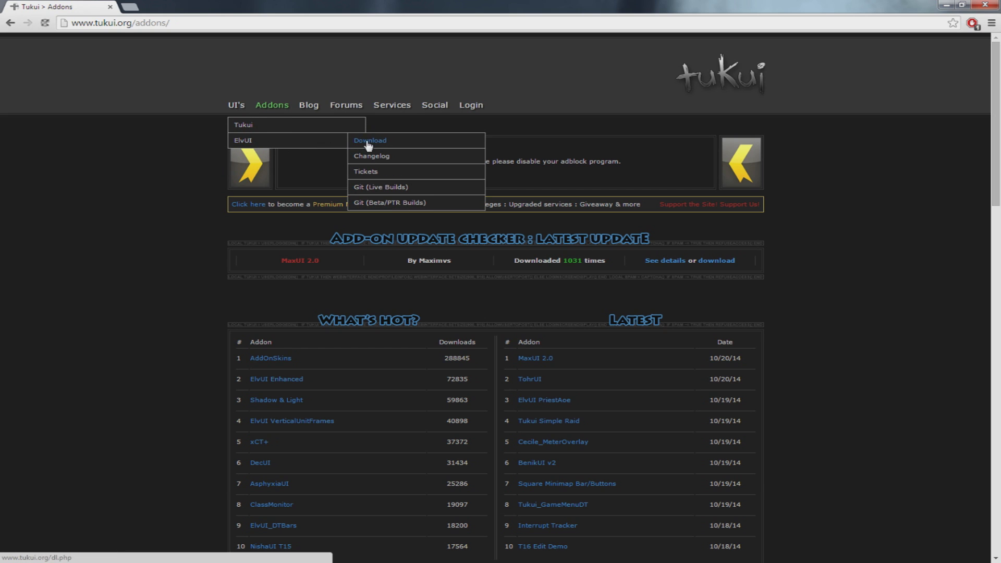
scroll(528, 227, down, 2)
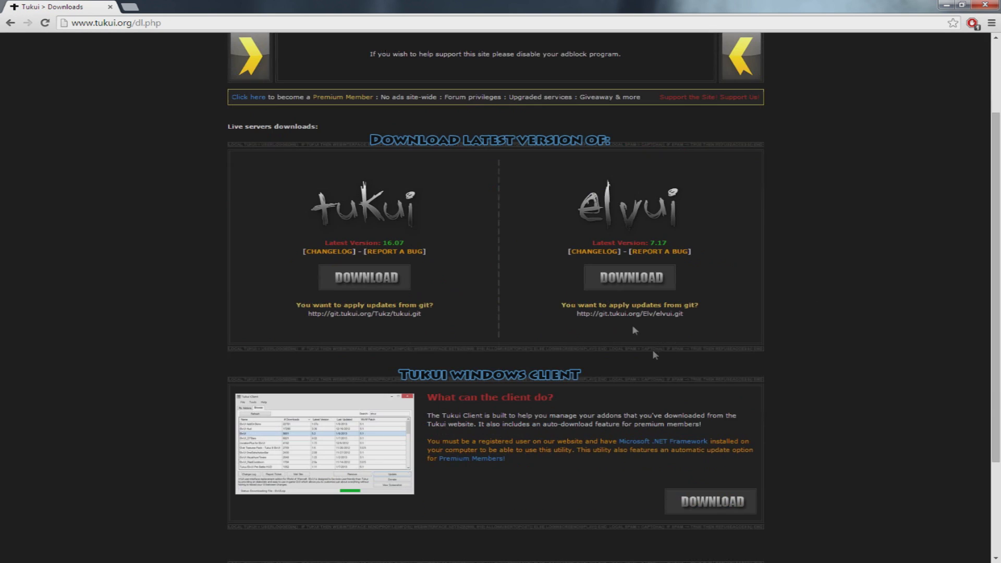
click(647, 280)
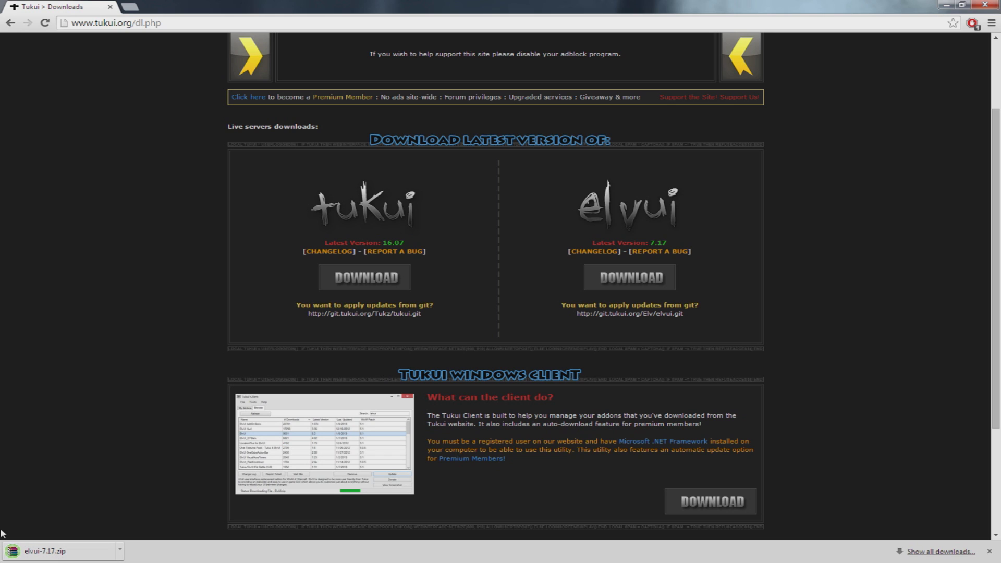
click(50, 550)
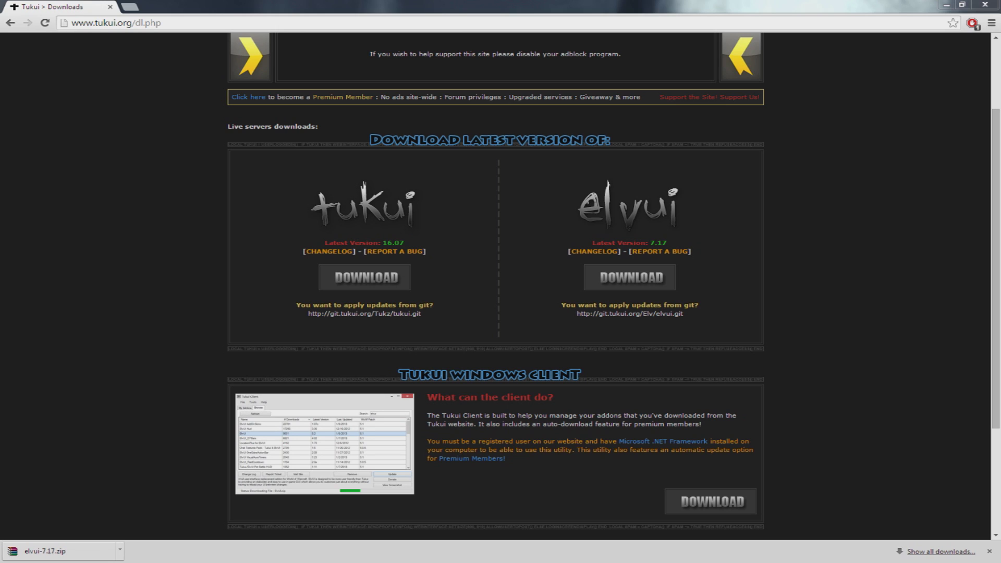
click(994, 552)
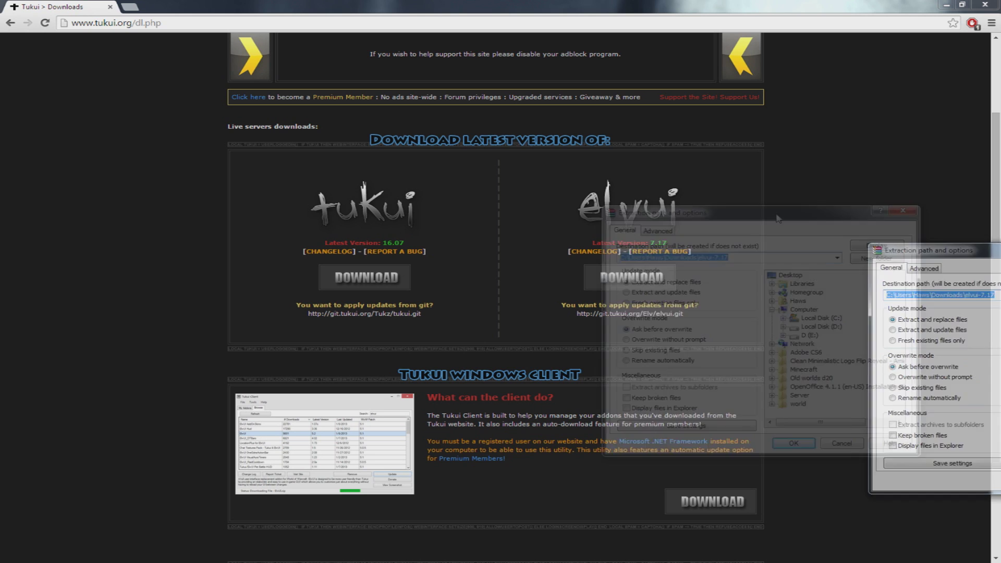
- Extract the archive to C:\Program Files (x86)\World of Warcraft\Interface\AddOns
drag(993, 187, 696, 179)
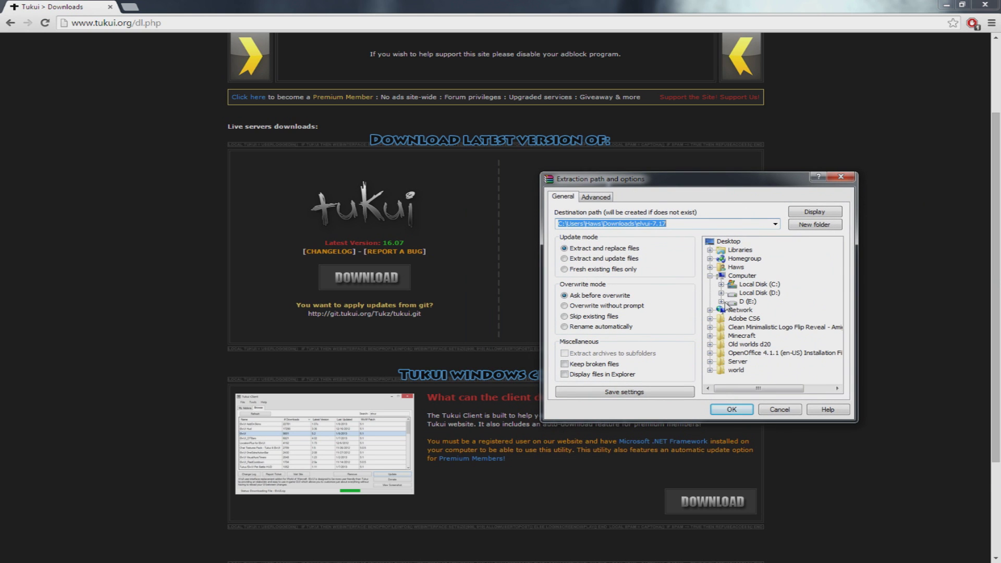
click(720, 286)
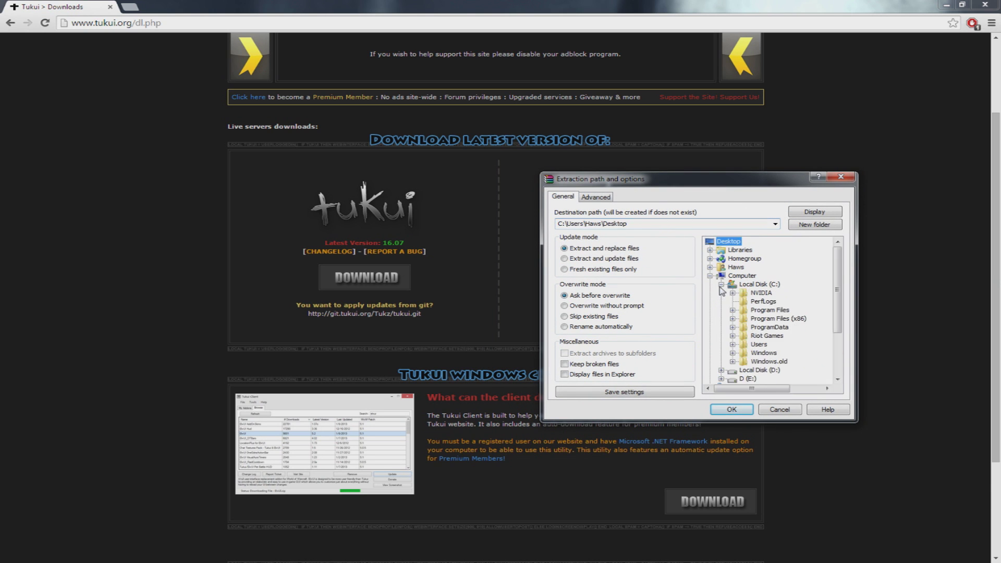
click(733, 319)
scroll(782, 314, down, 3)
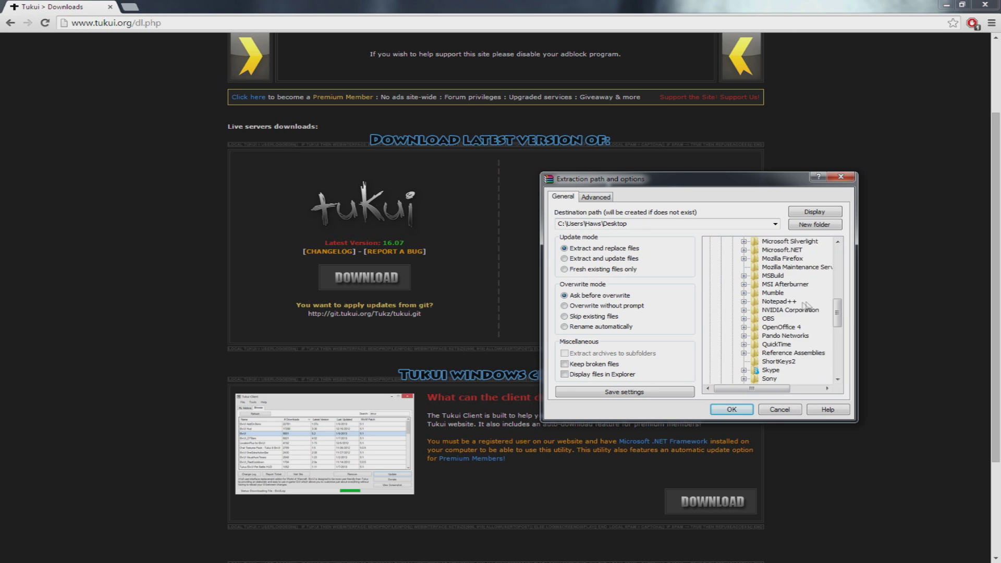
scroll(790, 328, down, 3)
scroll(793, 341, down, 3)
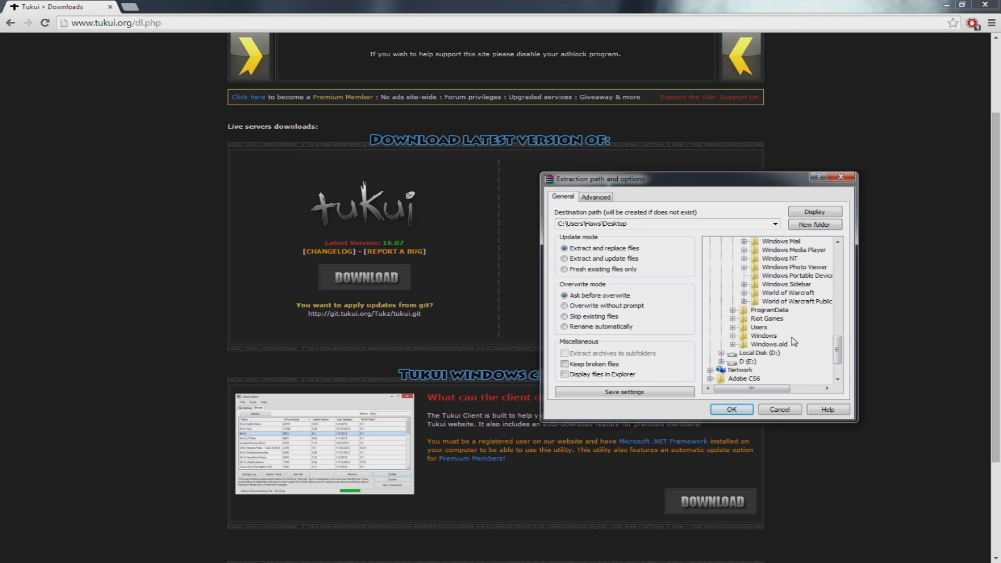
click(785, 293)
click(744, 294)
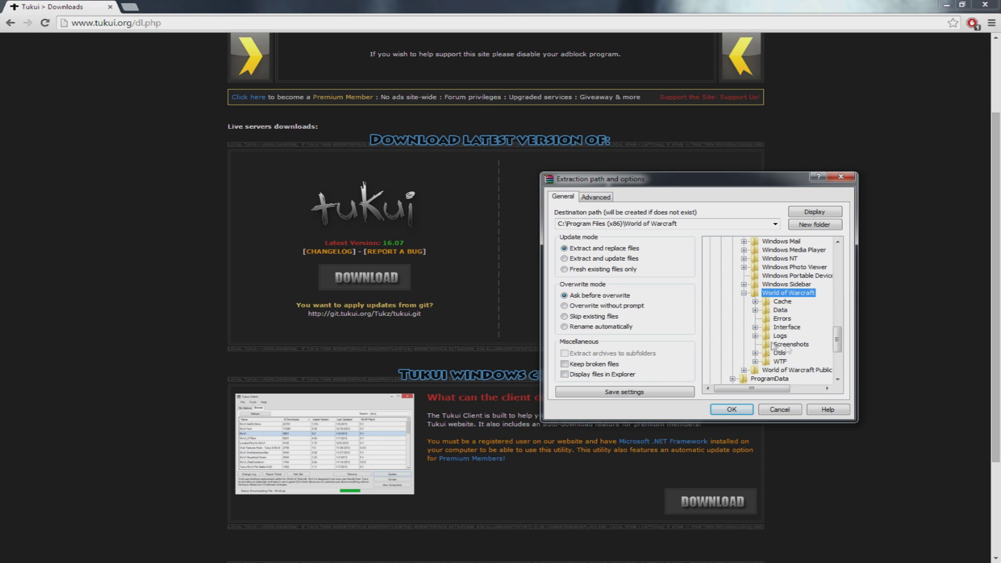
click(755, 327)
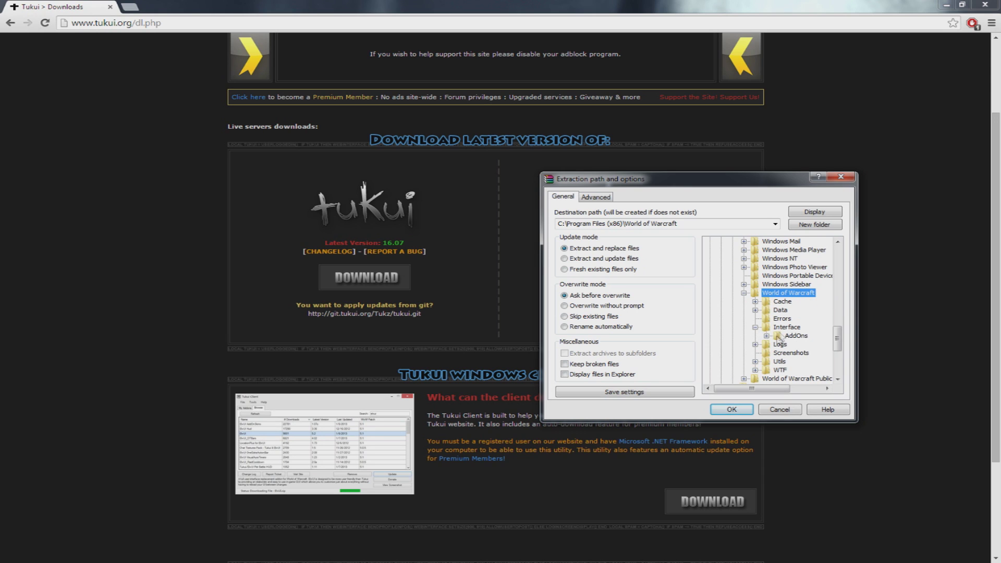
click(767, 336)
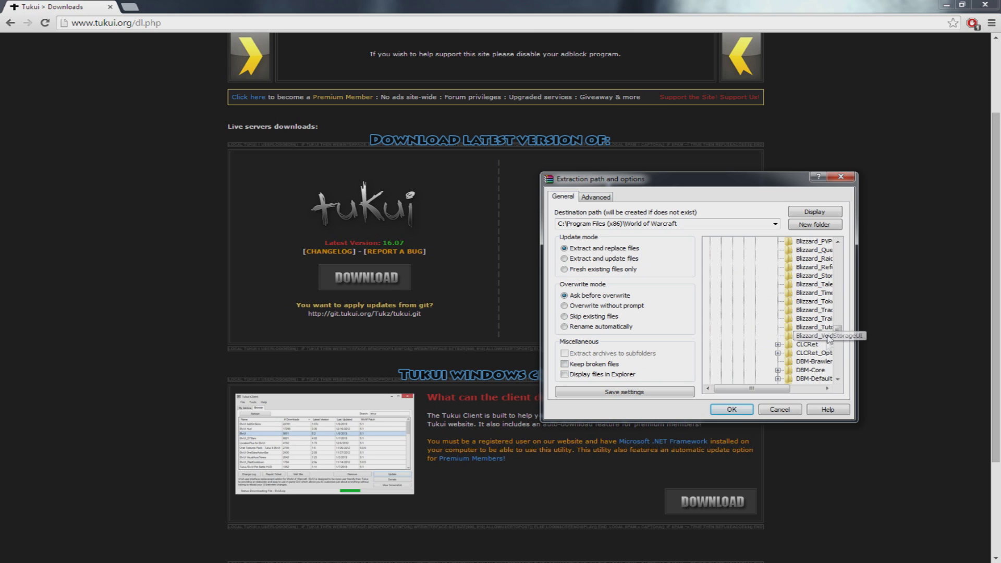
scroll(829, 339, down, 3)
scroll(813, 329, down, 3)
scroll(810, 321, down, 3)
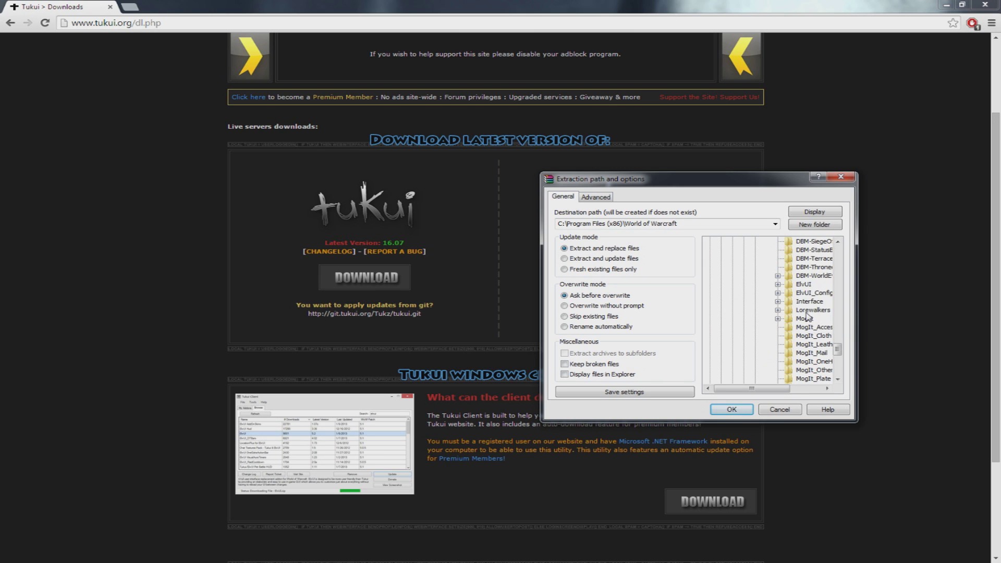
scroll(808, 295, up, 3)
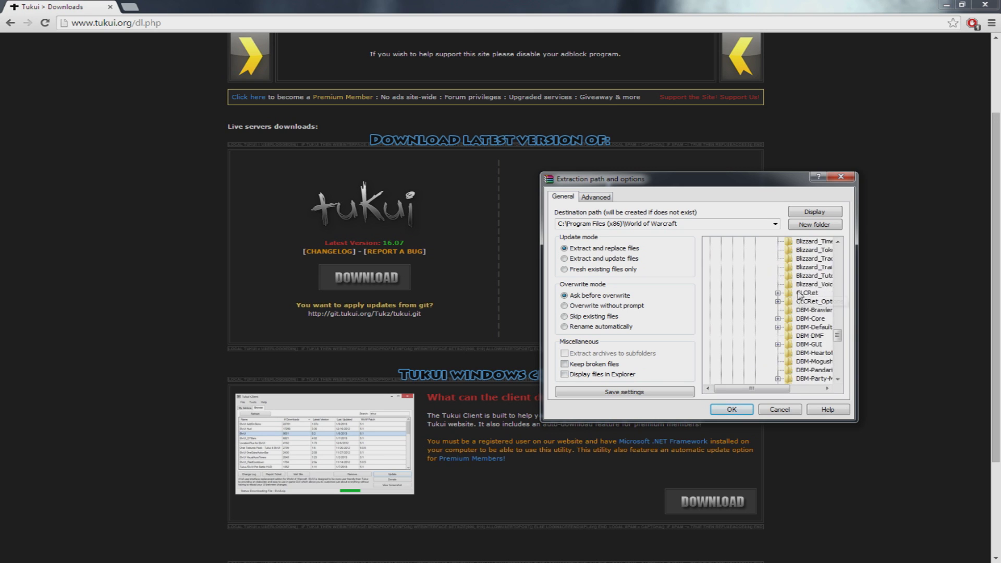
scroll(806, 291, up, 3)
scroll(802, 289, up, 6)
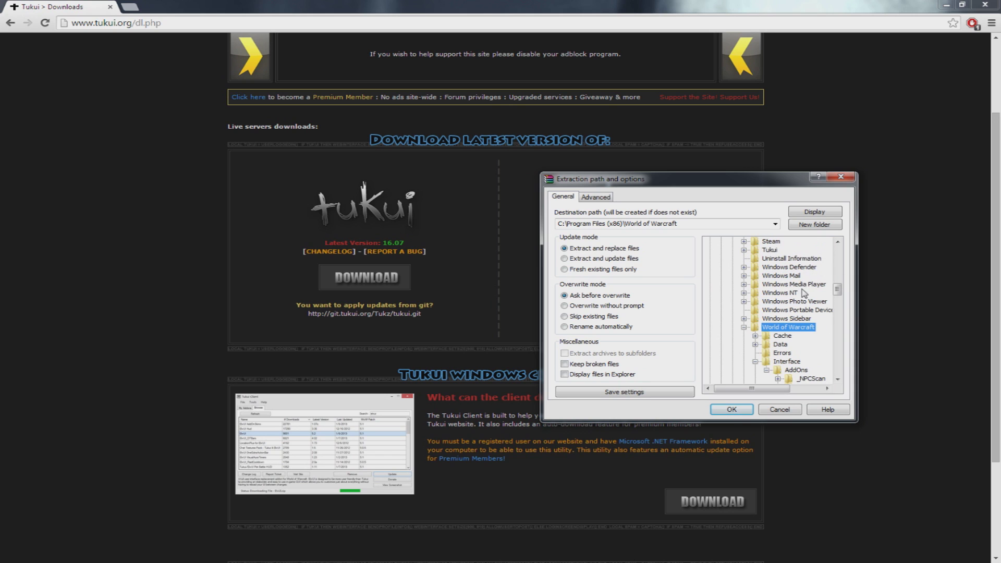
click(796, 370)
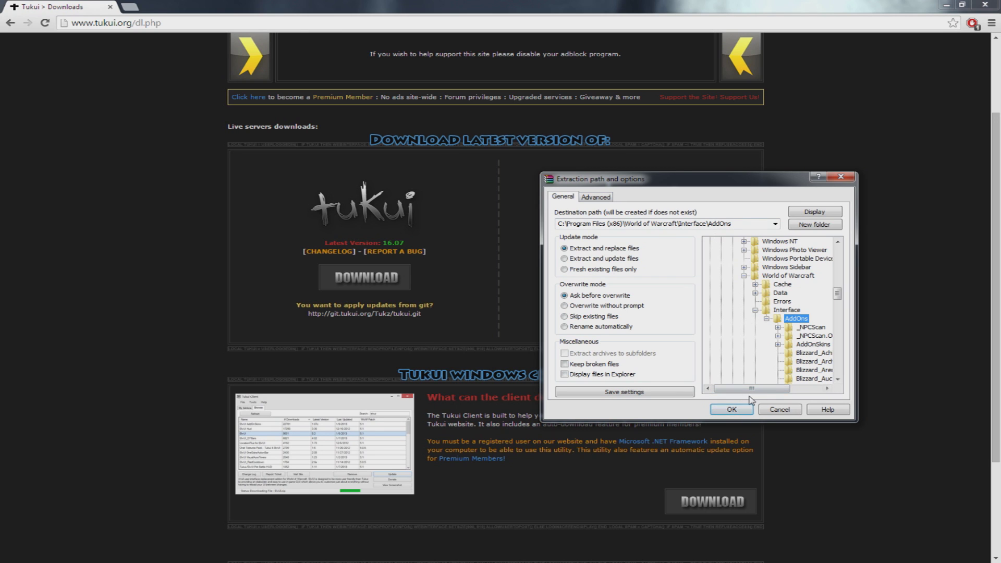
click(732, 409)
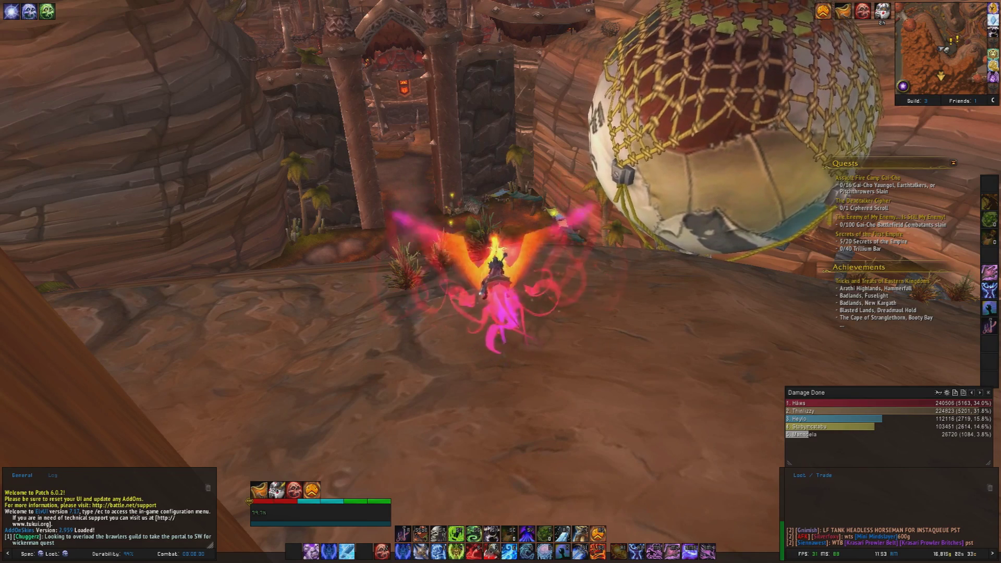
- Start moving the character toward the canyon ledge with ElvUI loaded
key(w)
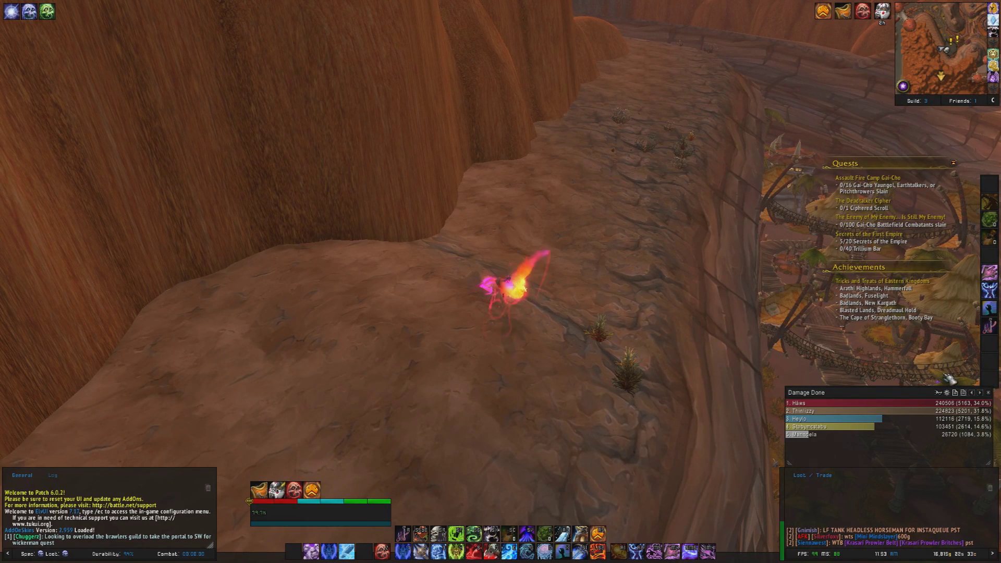
- Ride the mounted character into the Horde outpost, swinging the camera around it
drag(688, 367, 409, 428)
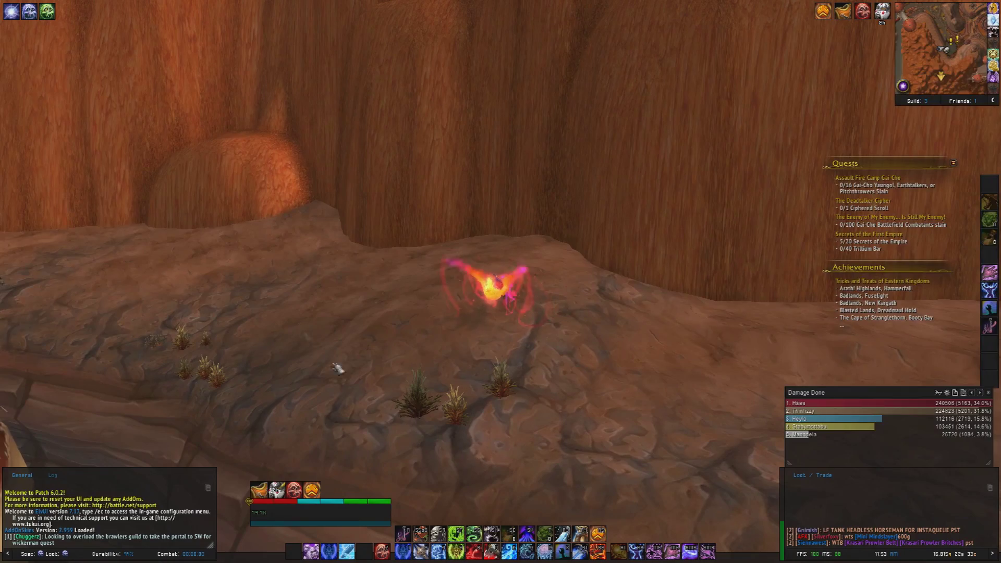
mouse_move(500, 391)
mouse_down()
mouse_move(549, 381)
mouse_move(447, 434)
mouse_up()
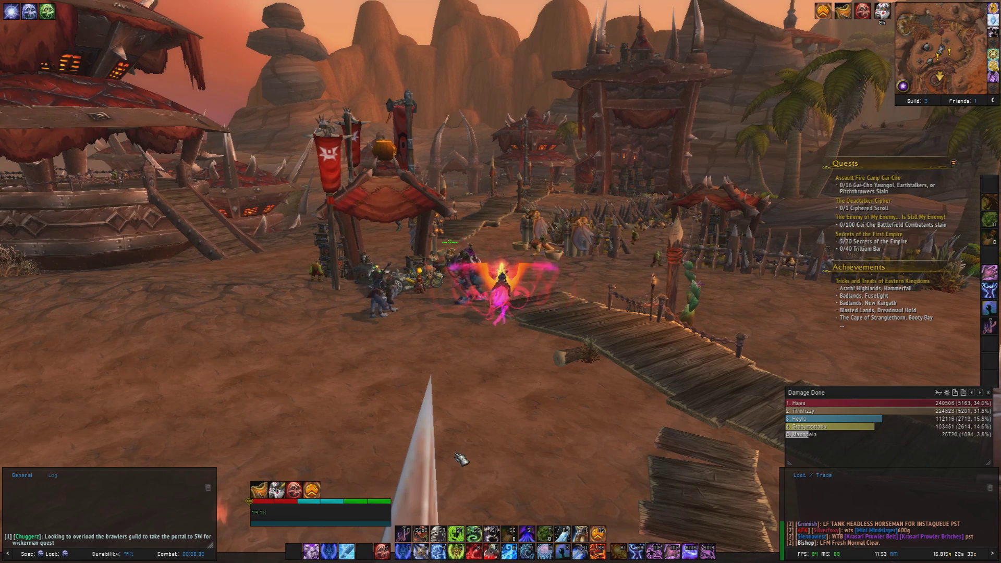
key(w)
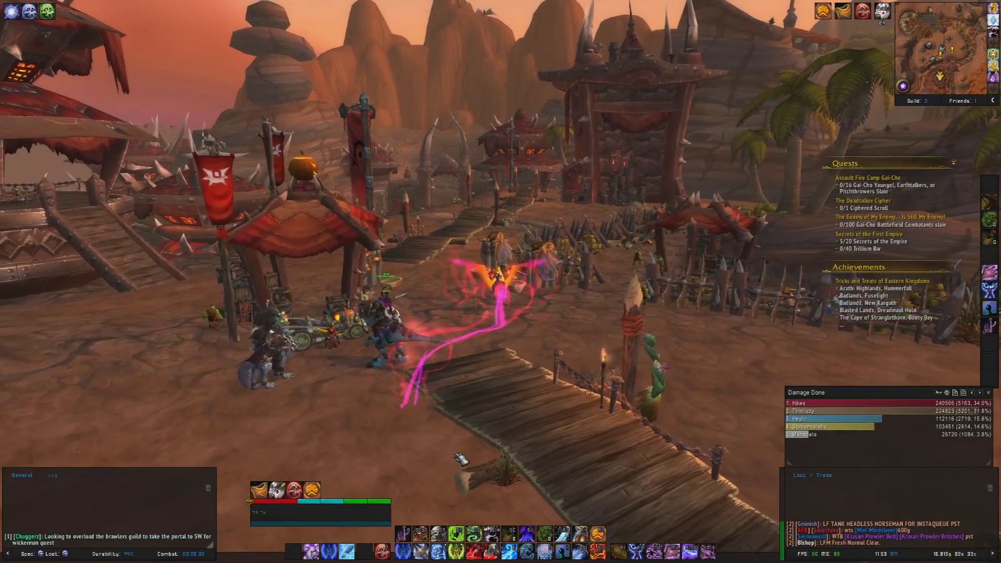
key(w)
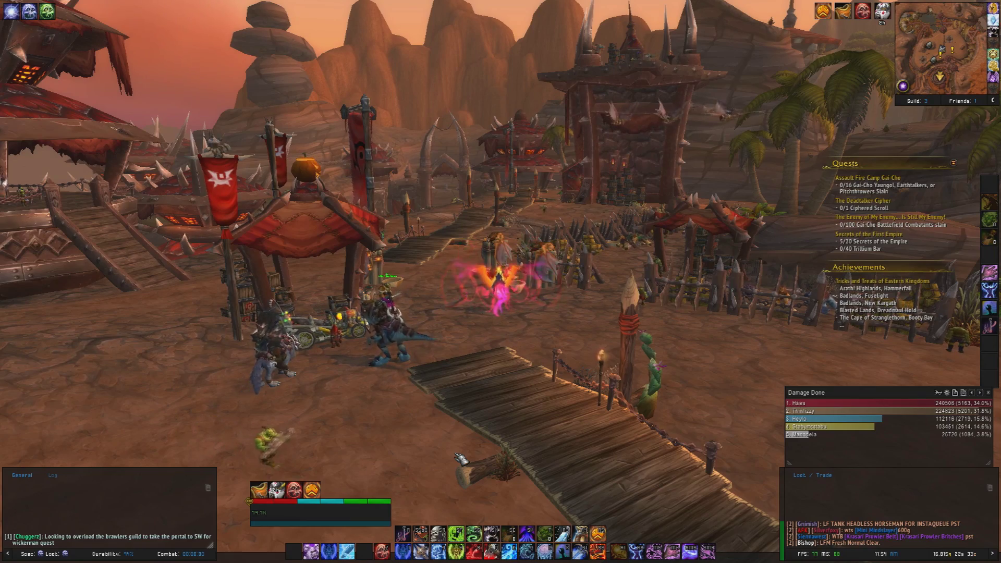
drag(460, 458, 497, 357)
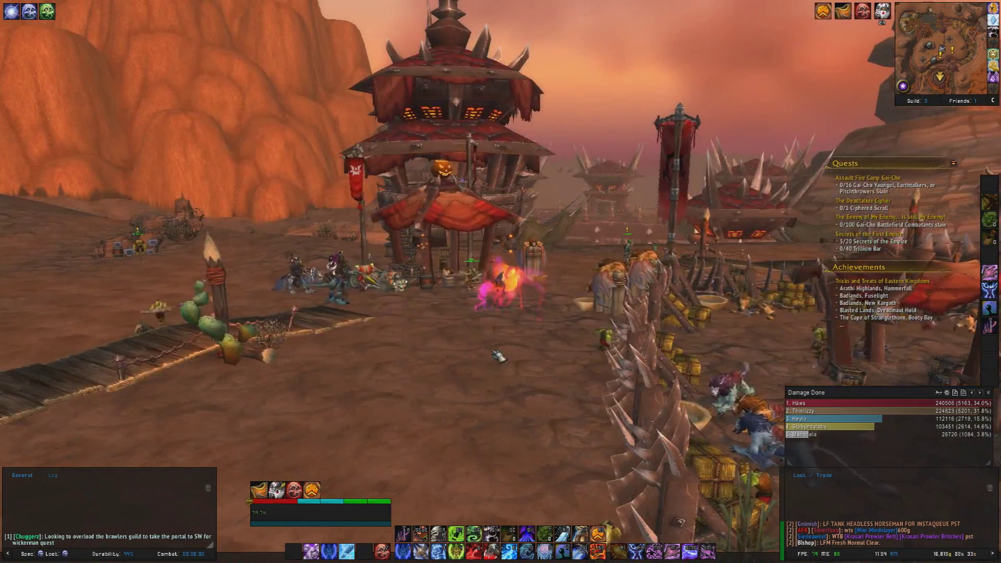